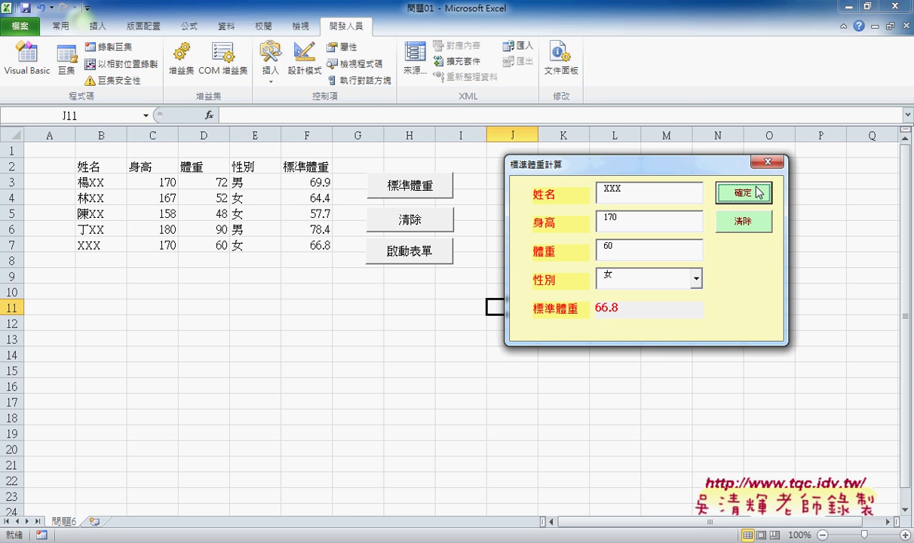
# Step: Empty every field on the running 標準體重計算 form with 清除, then close the form
pyautogui.click(744, 228)
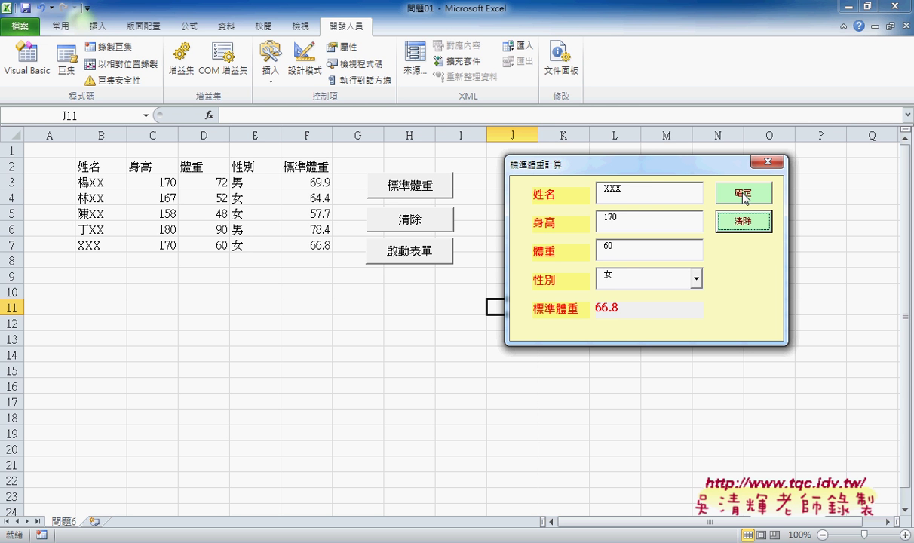
pyautogui.click(756, 227)
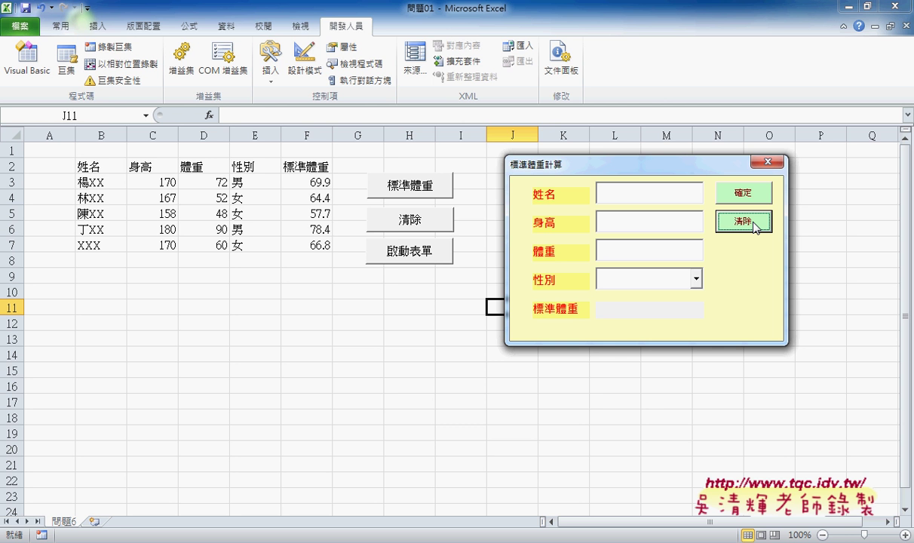
pyautogui.click(767, 162)
# Step: Open the 清除 button's B2_Click code, highlight its five field-clearing lines, and close the editor
pyautogui.doubleClick(753, 172)
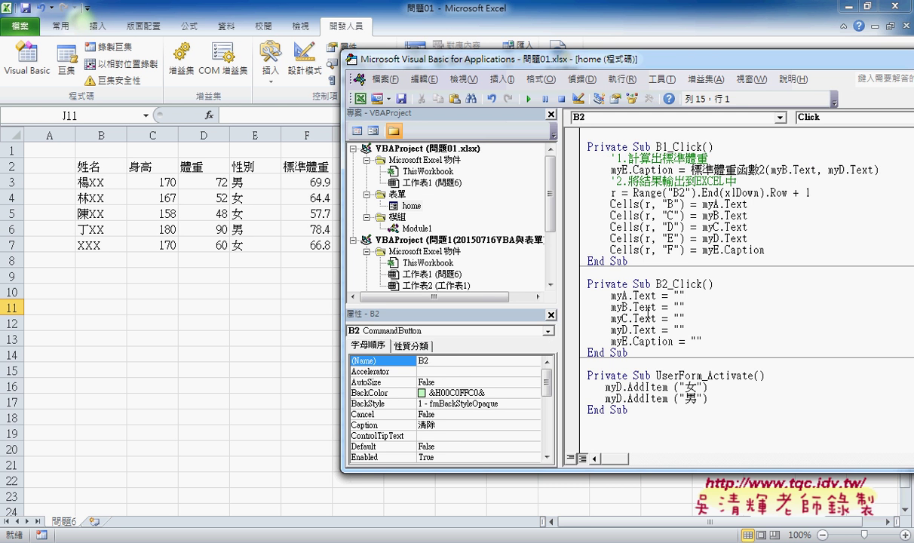
pyautogui.moveTo(702, 342); pyautogui.dragTo(581, 298)
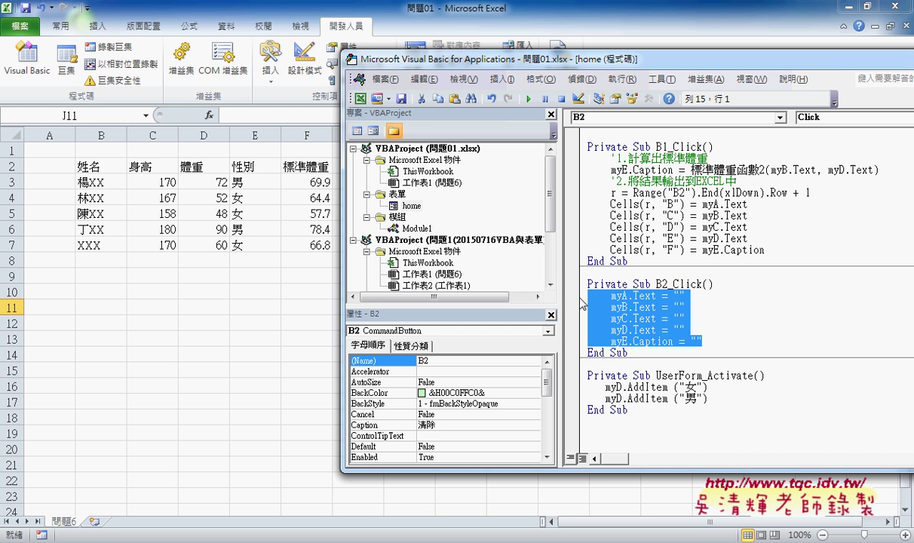
pyautogui.click(582, 303)
# Step: Run the form, check the 女/男 choices in the 性別 combo box, and close it
pyautogui.click(528, 99)
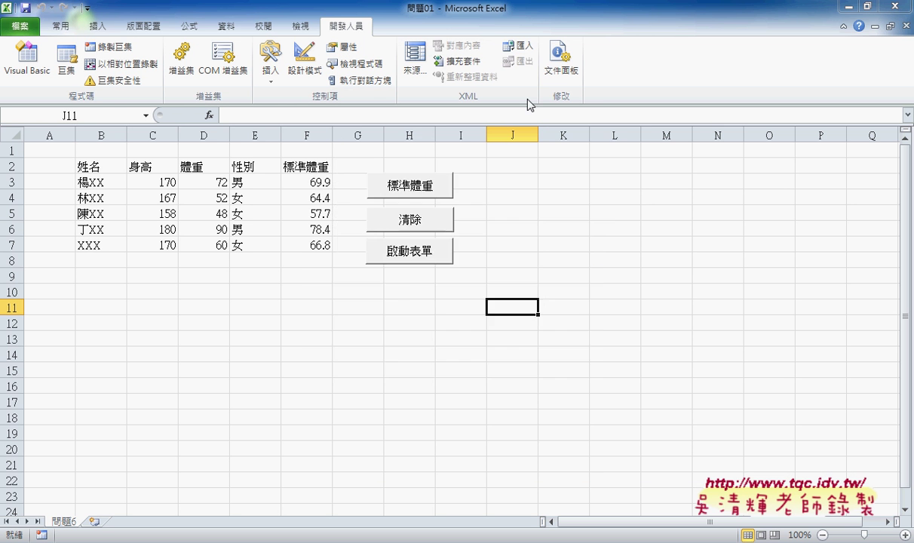
pyautogui.click(506, 301)
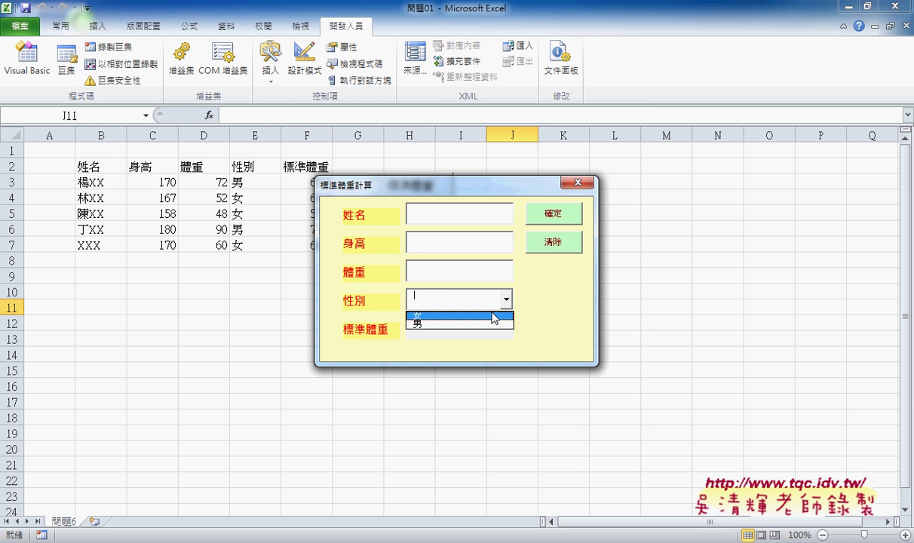
pyautogui.click(577, 182)
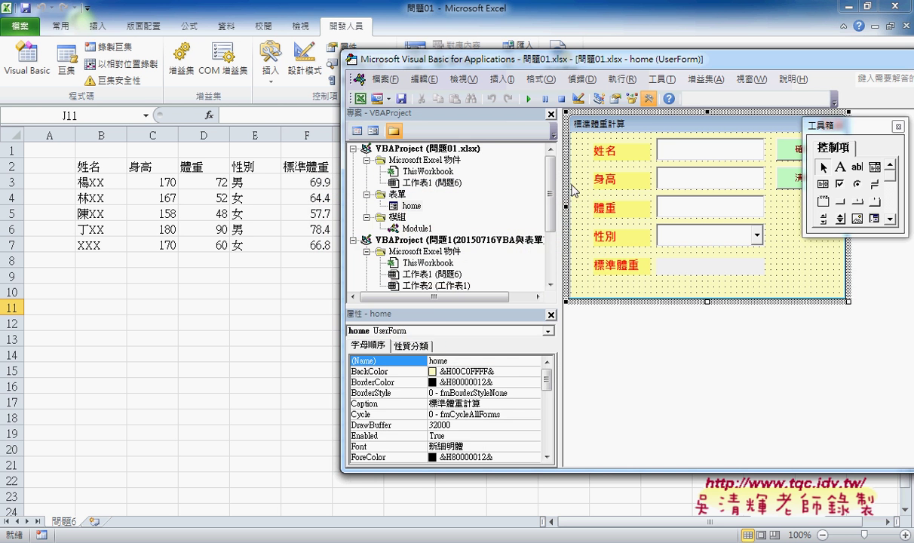
# Step: Delete the whole UserForm_Activate procedure from the home form's code
pyautogui.moveTo(670, 57); pyautogui.dragTo(445, 56)
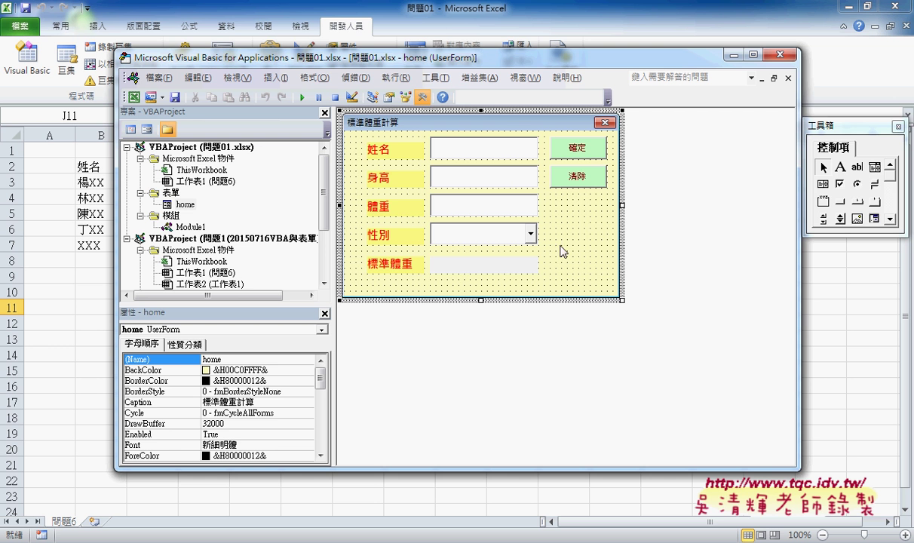
pyautogui.press('F7')
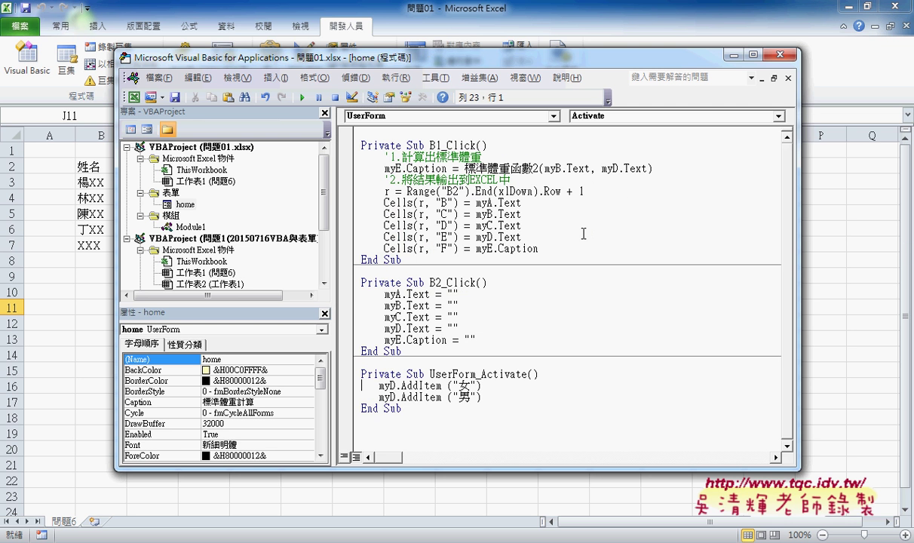
pyautogui.click(484, 397)
pyautogui.moveTo(467, 407); pyautogui.dragTo(343, 361)
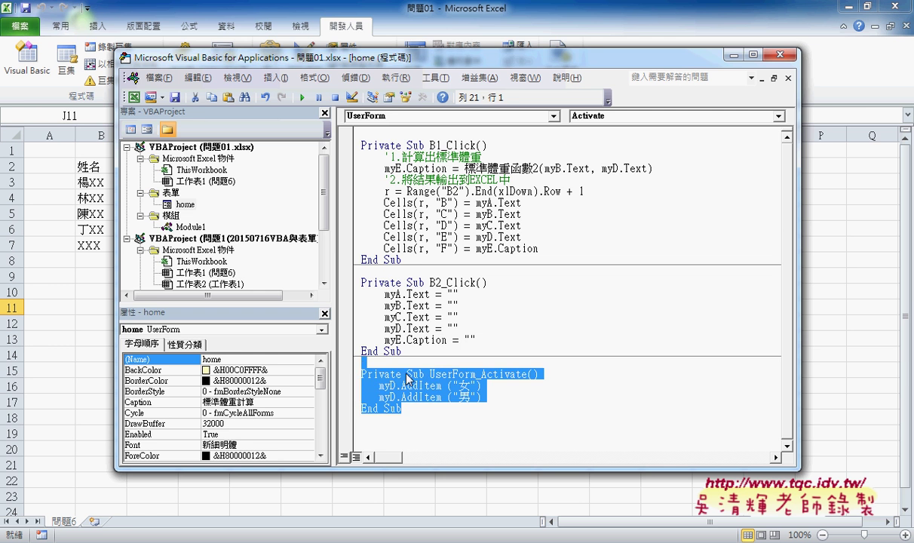
pyautogui.press('Delete')
pyautogui.click(733, 54)
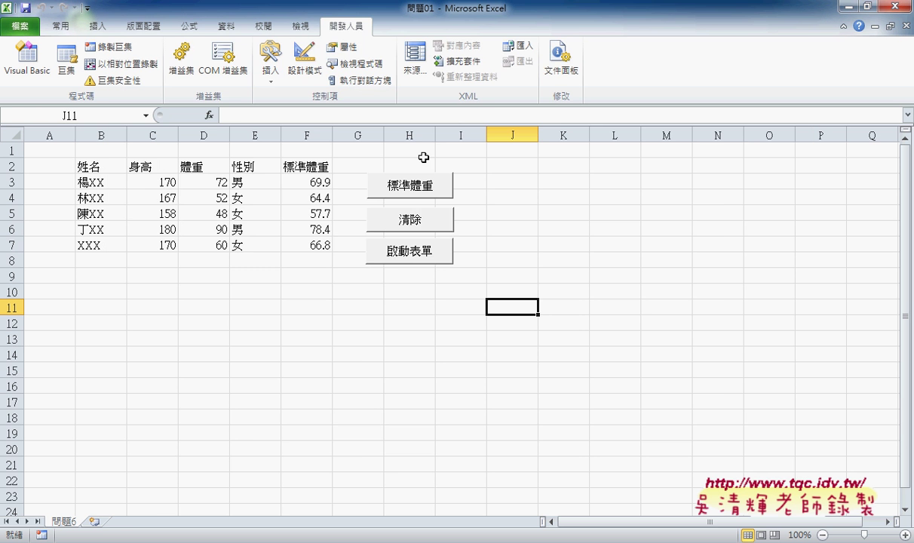
pyautogui.click(27, 60)
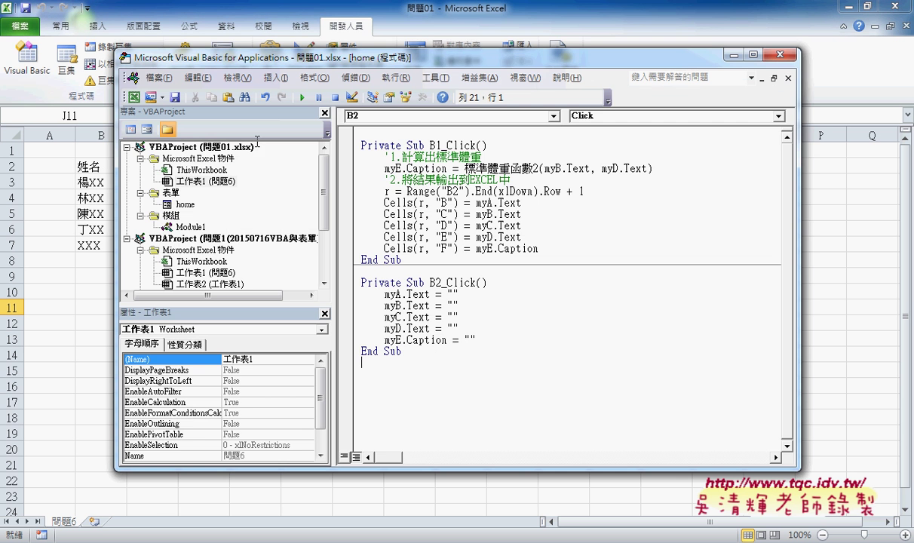
# Step: Add a UserForm_Activate procedure stub and delete the unwanted UserForm_Click stub
pyautogui.doubleClick(189, 208)
pyautogui.doubleClick(543, 240)
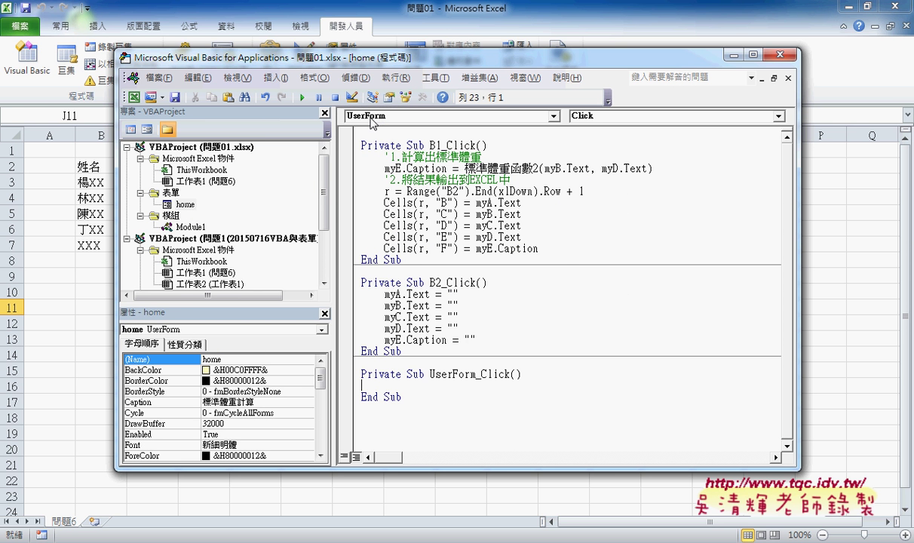
pyautogui.click(579, 124)
pyautogui.scroll(3, 780, 162)
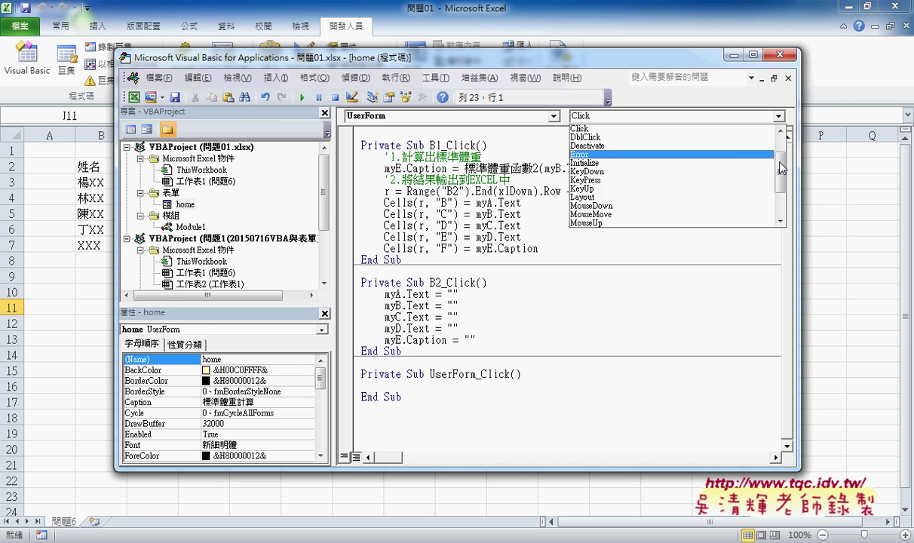
pyautogui.click(583, 129)
pyautogui.moveTo(614, 64); pyautogui.dragTo(721, 53)
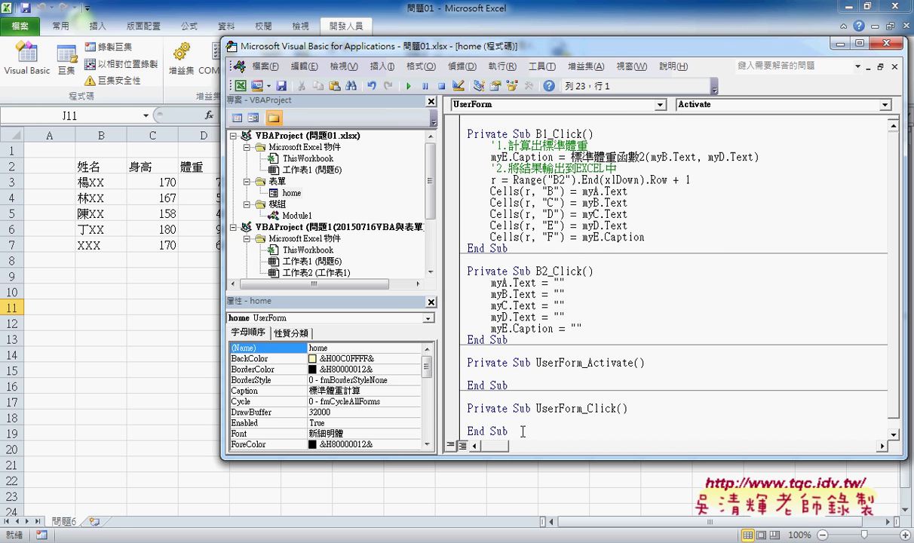
pyautogui.moveTo(521, 432); pyautogui.dragTo(470, 408)
pyautogui.press('Delete')
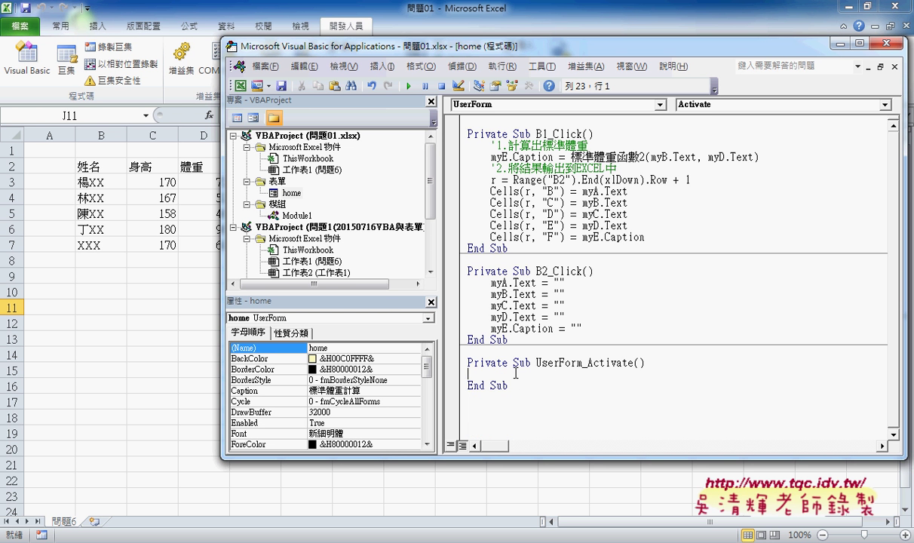
# Step: Fill the procedure with myD.AddItem "女" and myD.AddItem "男"
pyautogui.press('Tab')
pyautogui.write('myd')
pyautogui.write('.a')
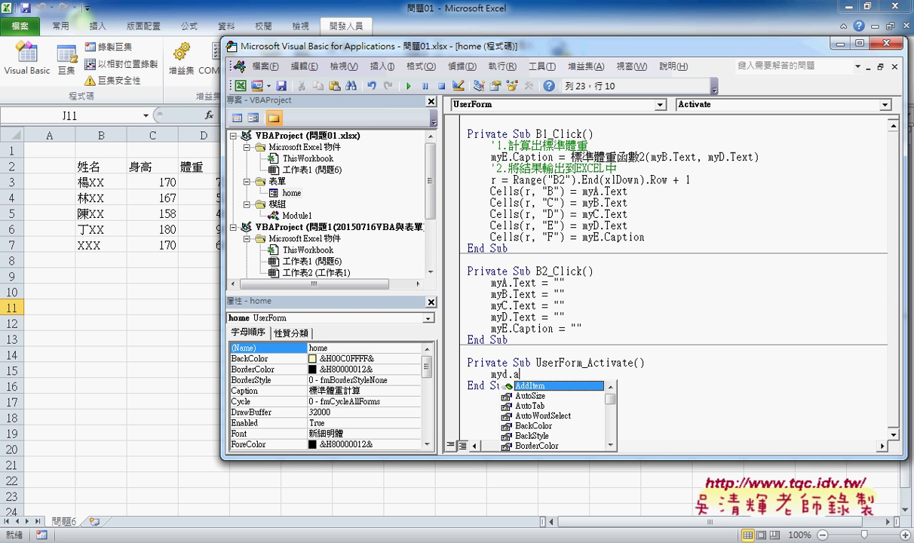
pyautogui.write(' "')
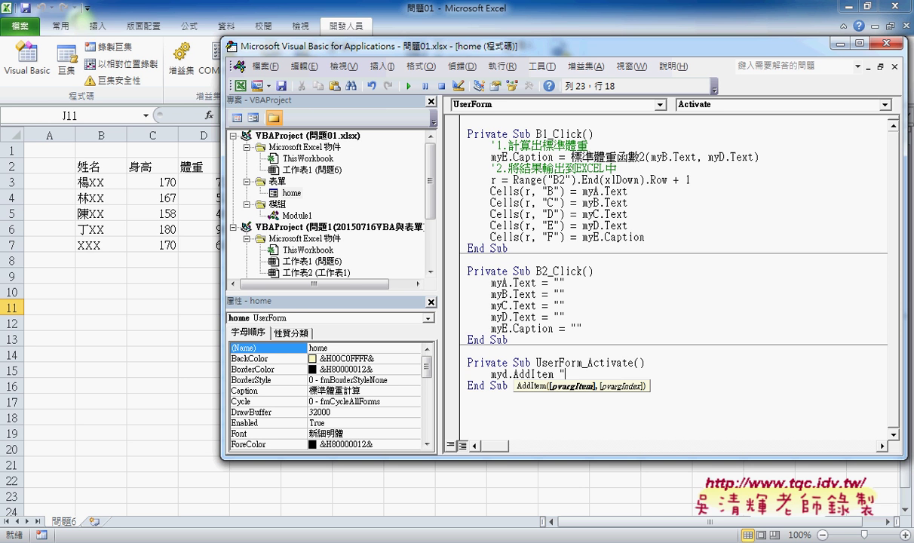
pyautogui.write('"')
pyautogui.press('Left')
pyautogui.write('南')
pyautogui.write('女')
pyautogui.press('Return')
pyautogui.write('myd.AddItem "女"')
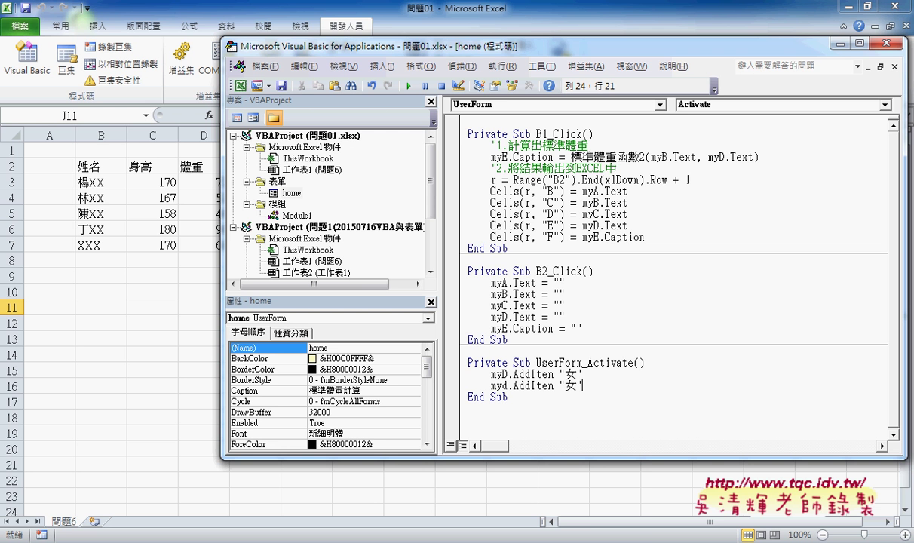
pyautogui.write('南')
pyautogui.press('Down')
pyautogui.press('Down')
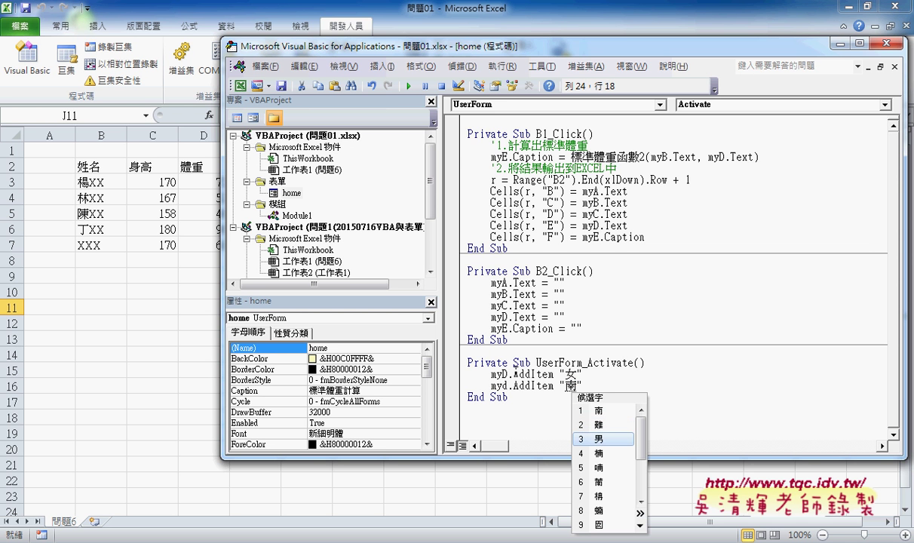
pyautogui.press('Return')
pyautogui.press('Right')
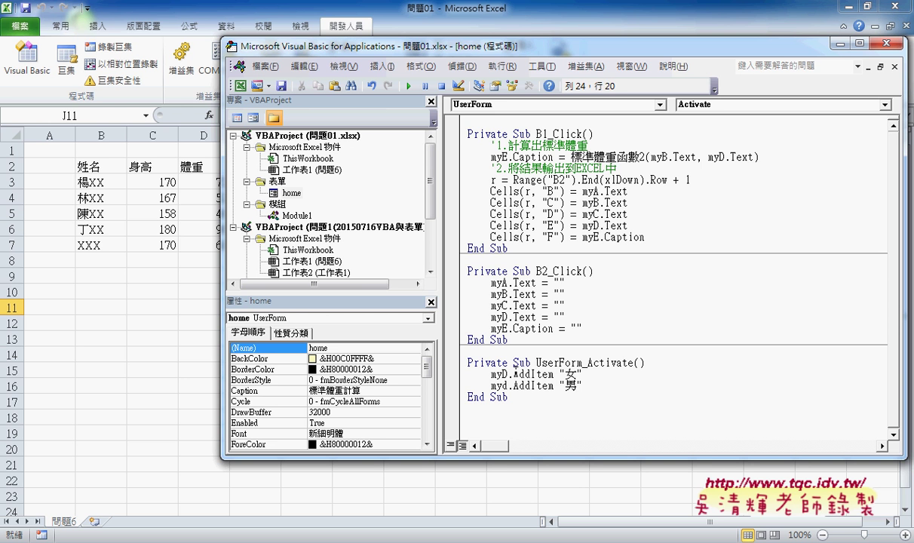
pyautogui.press('Down')
pyautogui.press('Down')
# Step: Highlight the two myD.AddItem lines (女 and 男) inside UserForm_Activate
pyautogui.click(578, 375)
pyautogui.click(586, 387)
pyautogui.moveTo(586, 387); pyautogui.dragTo(468, 374)
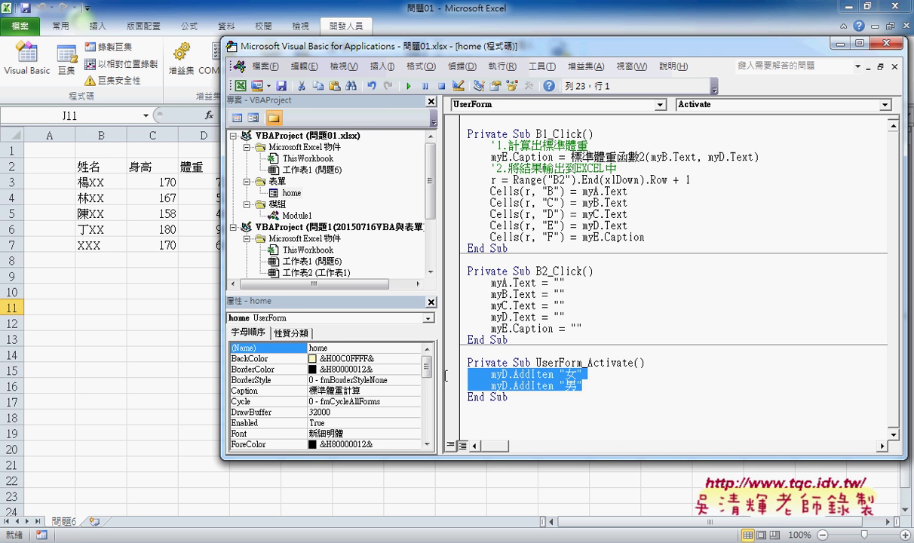
pyautogui.click(598, 386)
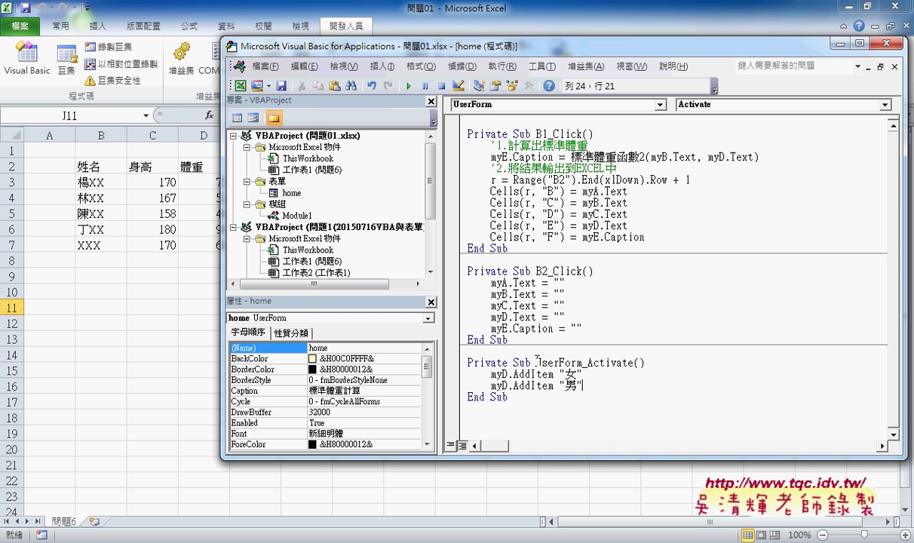
# Step: Highlight Activate in the procedure header and show it in the form's event list
pyautogui.moveTo(537, 363); pyautogui.dragTo(632, 362)
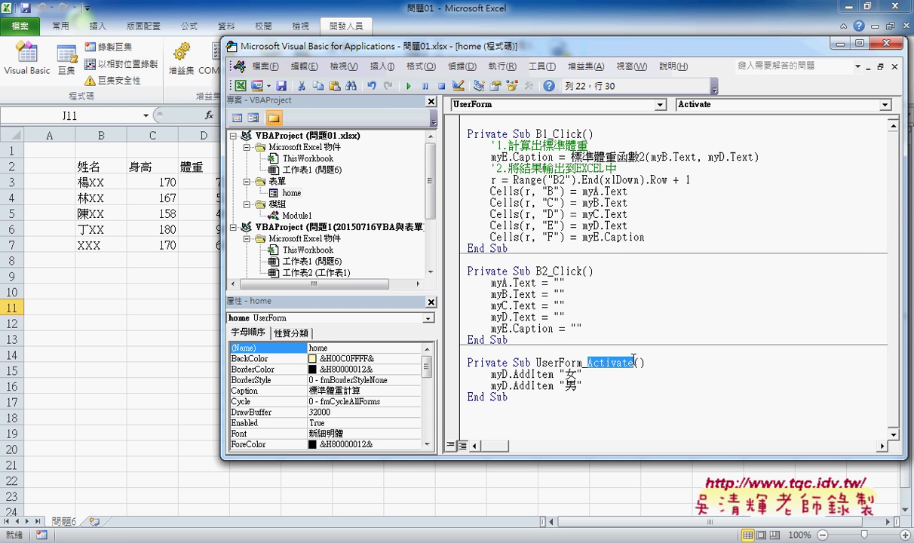
pyautogui.click(748, 109)
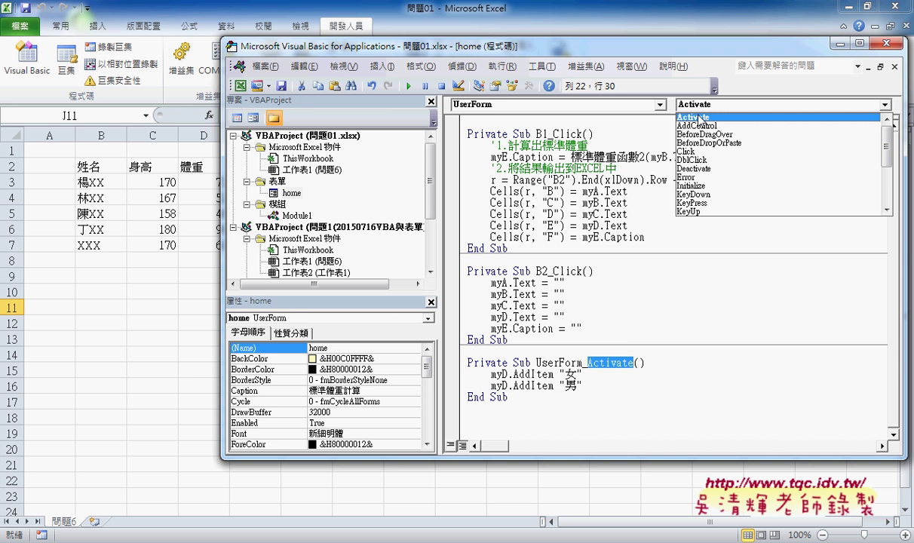
pyautogui.moveTo(701, 111); pyautogui.dragTo(698, 114)
pyautogui.moveTo(603, 367); pyautogui.dragTo(608, 355)
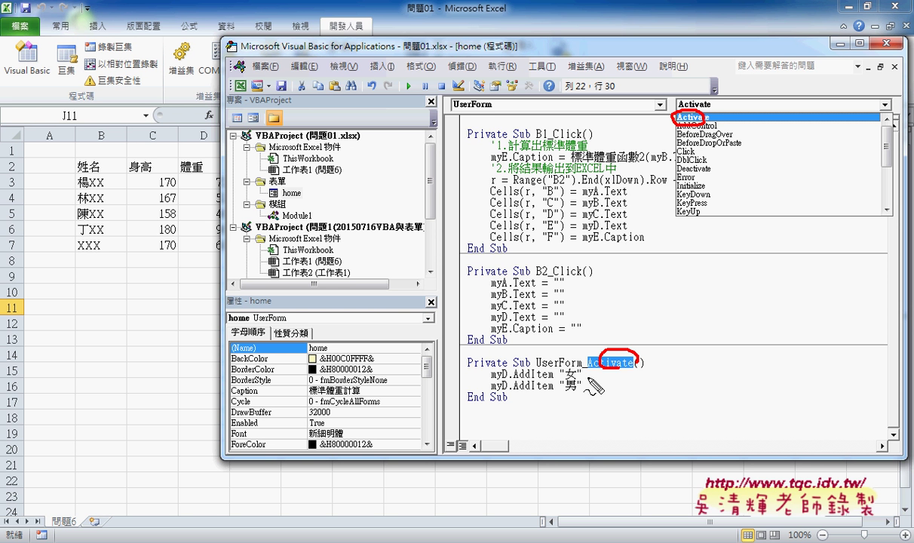
pyautogui.press('Escape')
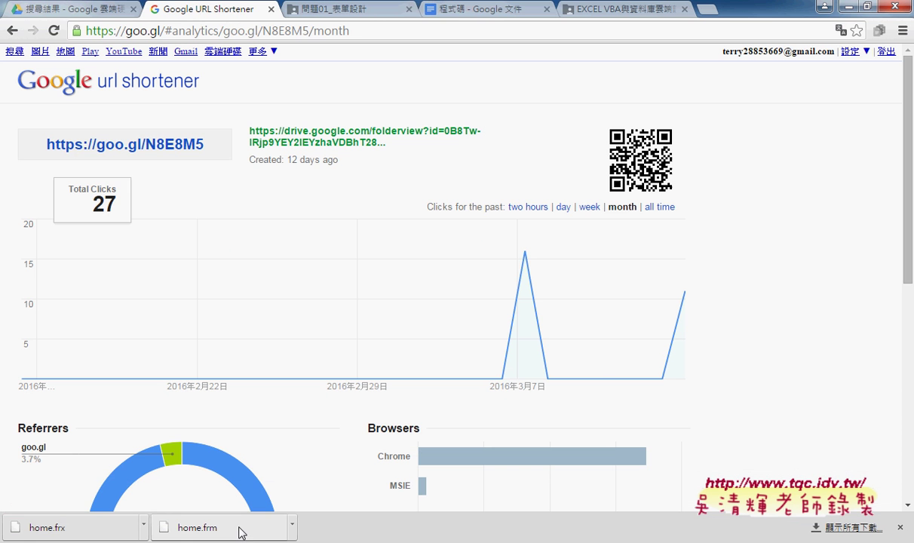
# Step: Switch to the 問題01_表單設計 Google Drive folder holding home.frm and home.frx
pyautogui.click(365, 11)
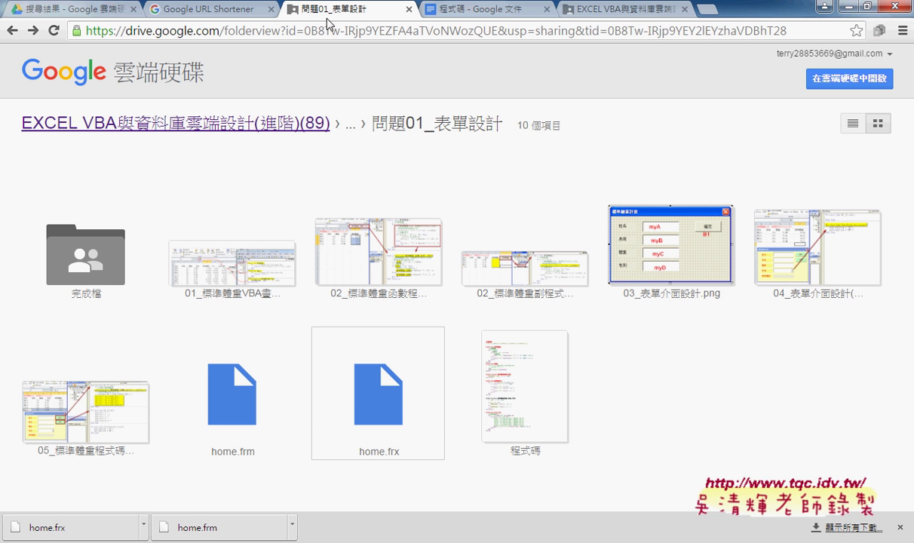